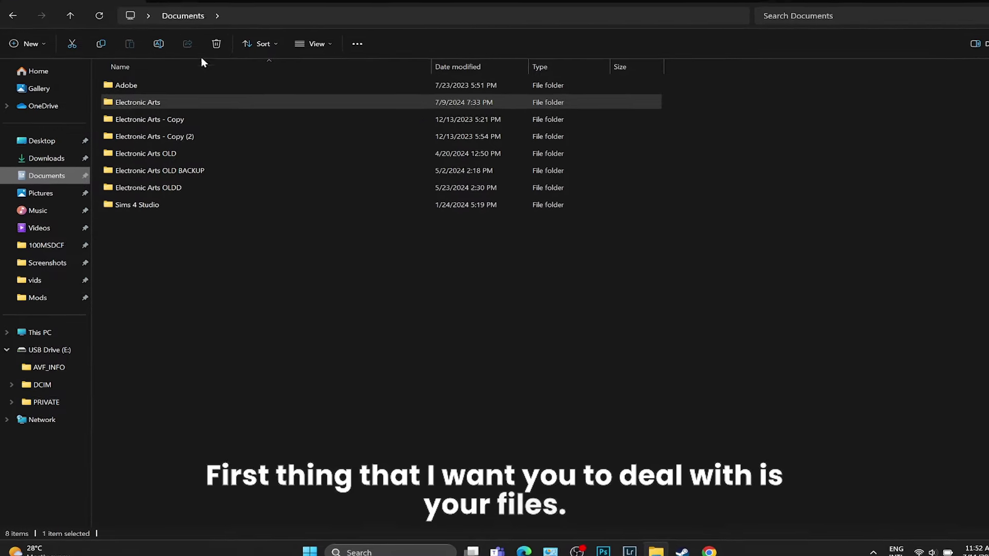
# Step: Open Electronic Arts > The Sims 4 > Mods
pyautogui.doubleClick(211, 93)
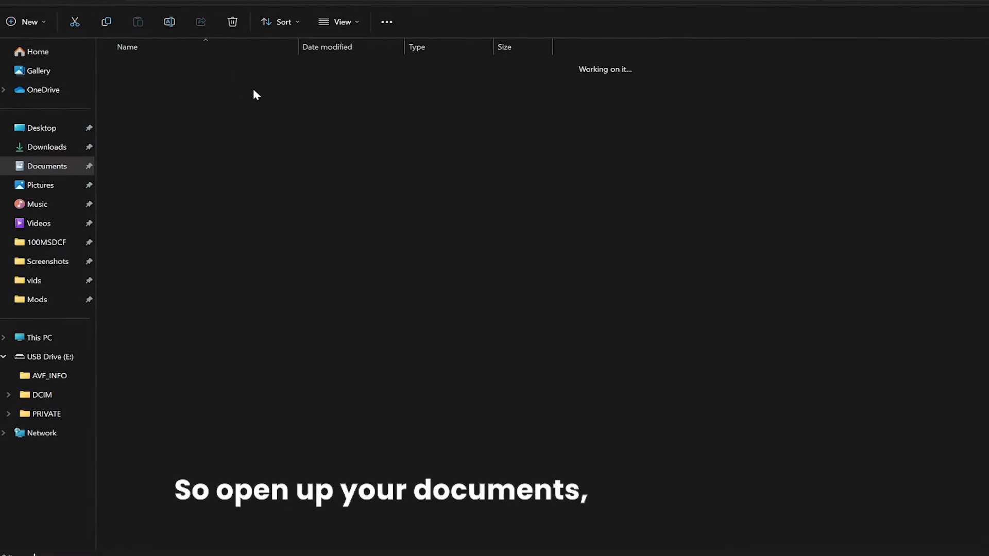
pyautogui.doubleClick(236, 60)
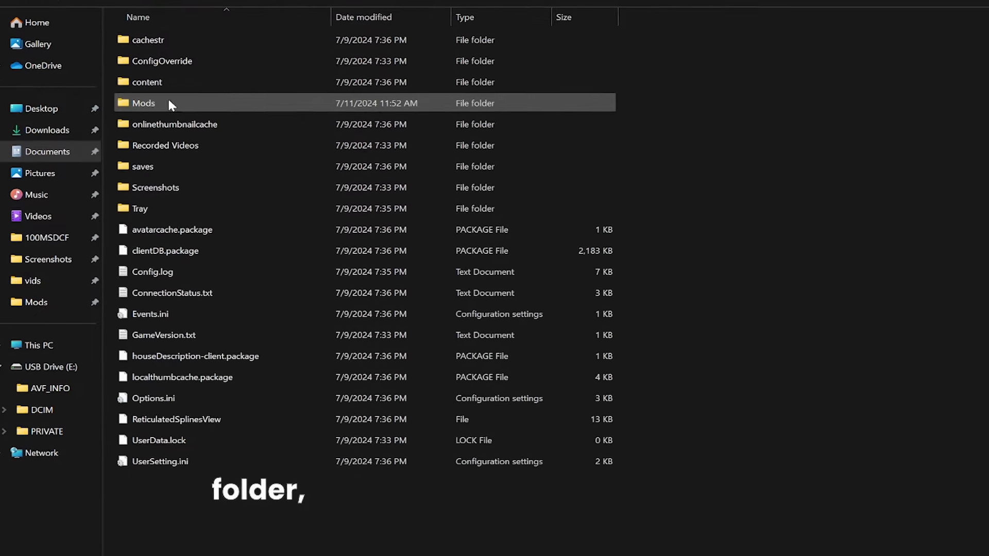
pyautogui.doubleClick(439, 104)
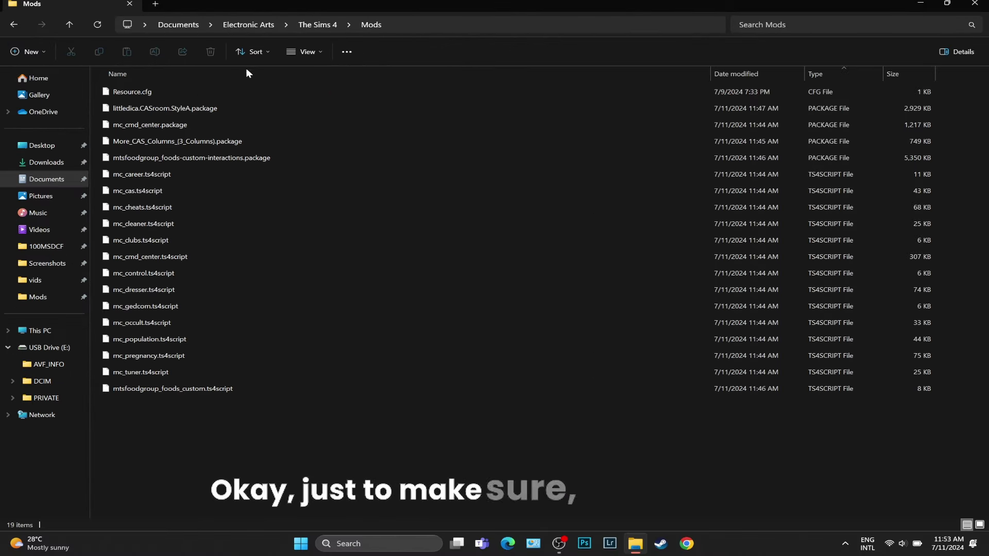
# Step: Search the Mods folder for 'cas background', then trim the search to 'cas'; nothing matches
pyautogui.click(770, 26)
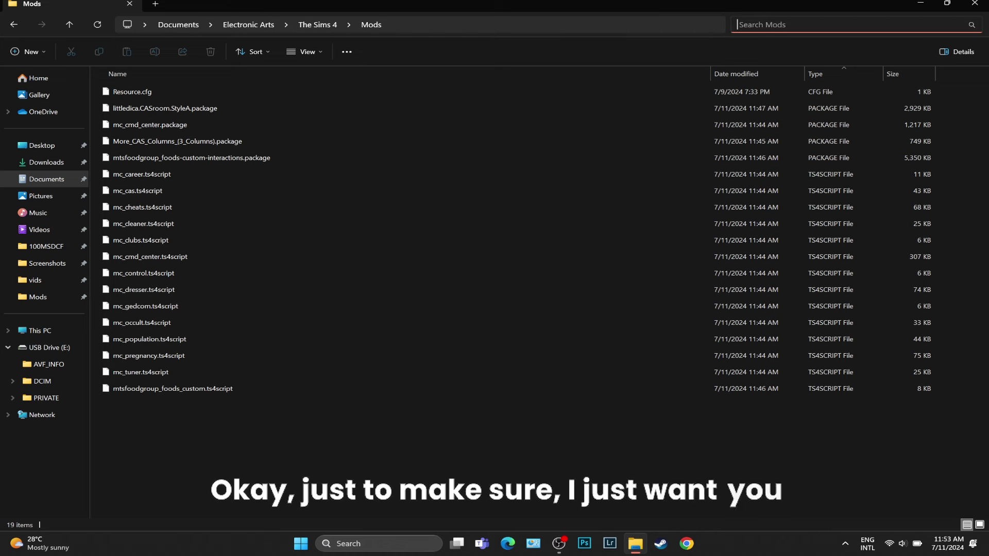
pyautogui.write('ca')
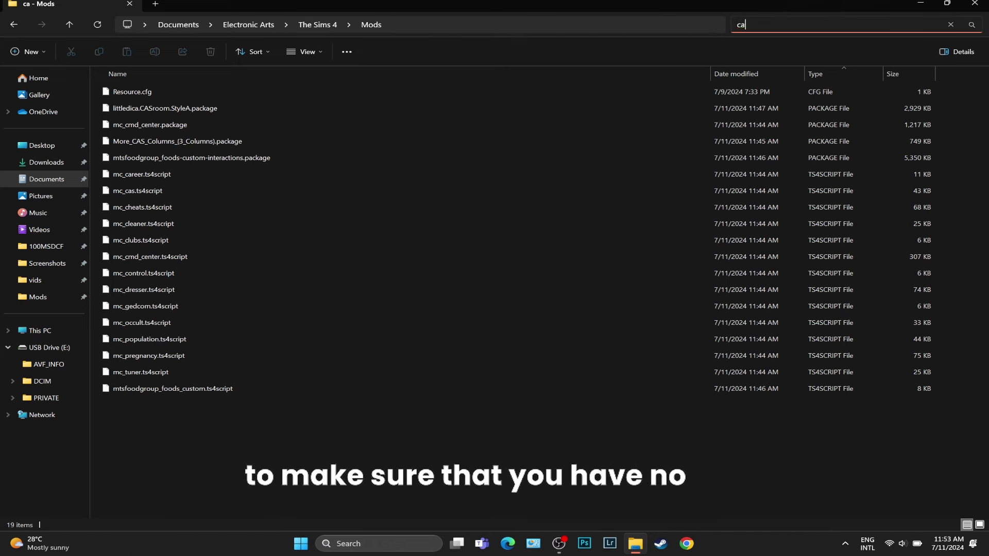
pyautogui.write('s backgro')
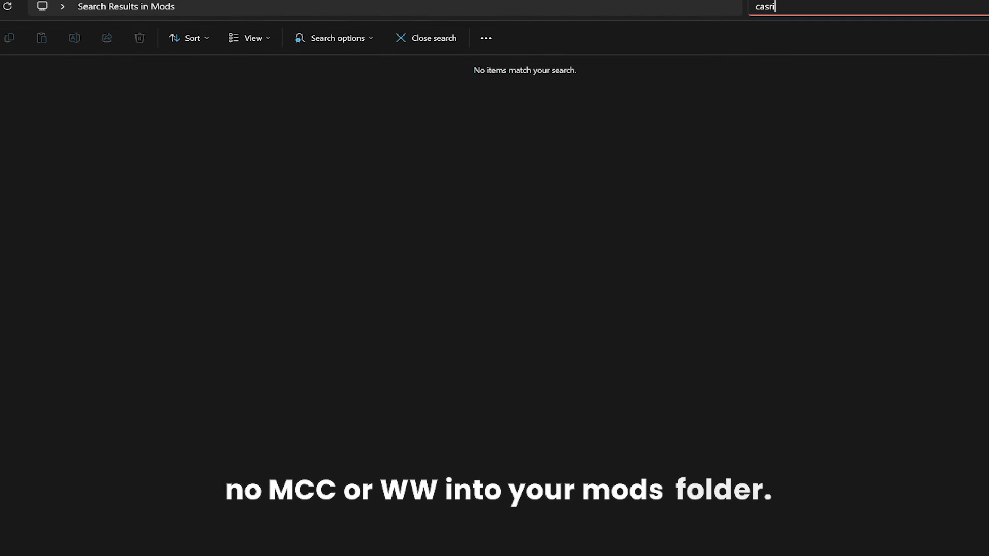
pyautogui.write('ro')
pyautogui.press('BackSpace')
pyautogui.press('BackSpace')
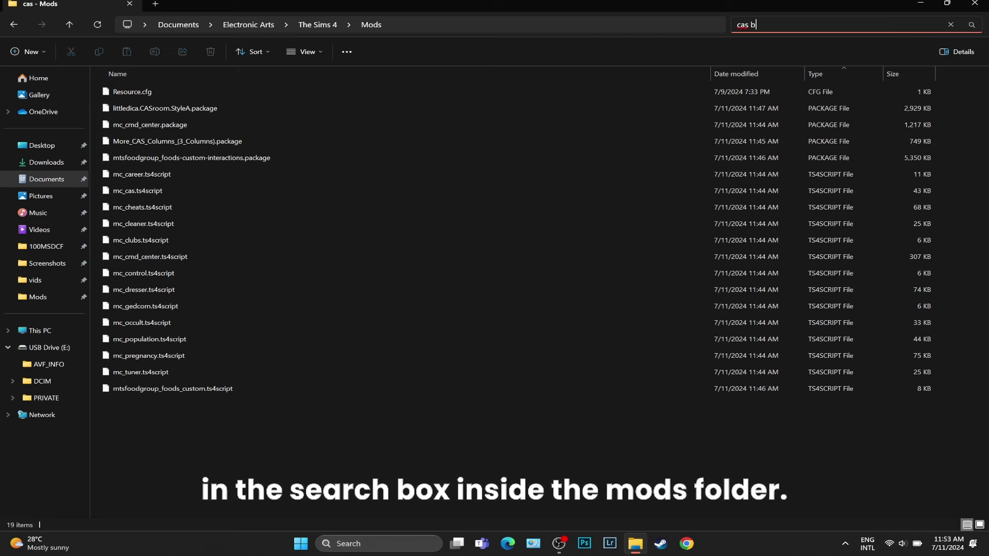
pyautogui.write('und')
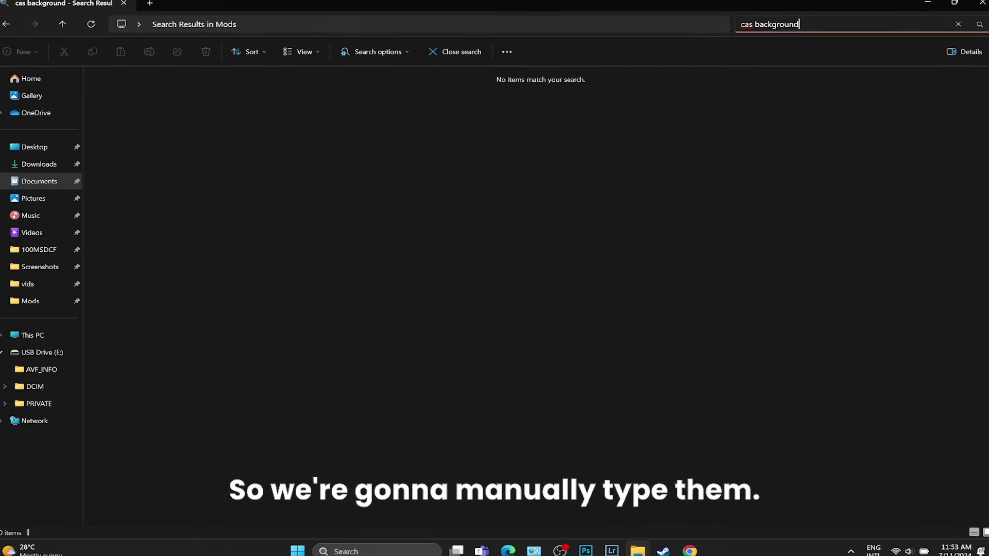
pyautogui.press('BackSpace')
pyautogui.press('BackSpace')
pyautogui.press('BackSpace')
pyautogui.press('BackSpace')
pyautogui.press('BackSpace')
pyautogui.press('BackSpace')
pyautogui.press('BackSpace')
pyautogui.press('BackSpace')
pyautogui.press('BackSpace')
pyautogui.press('BackSpace')
pyautogui.press('BackSpace')
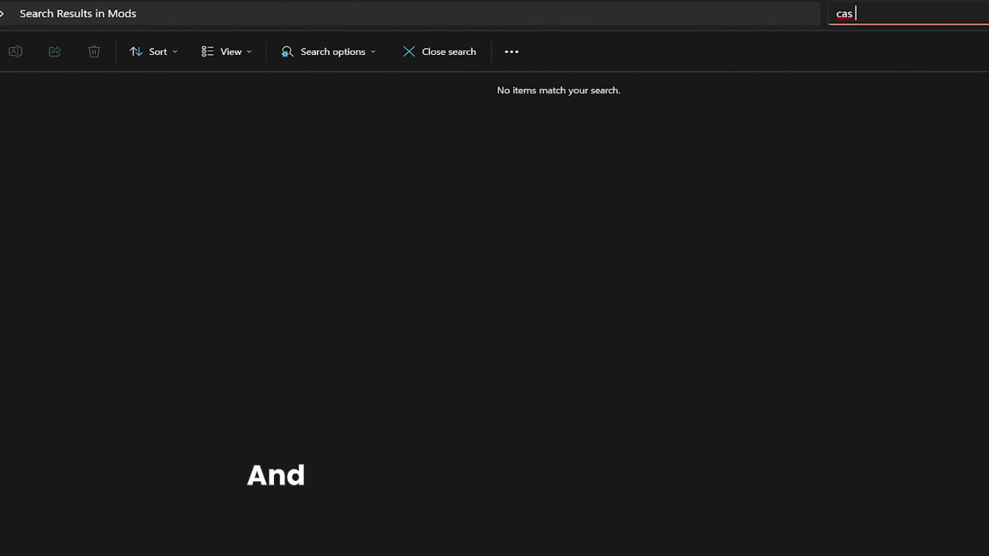
pyautogui.write('r')
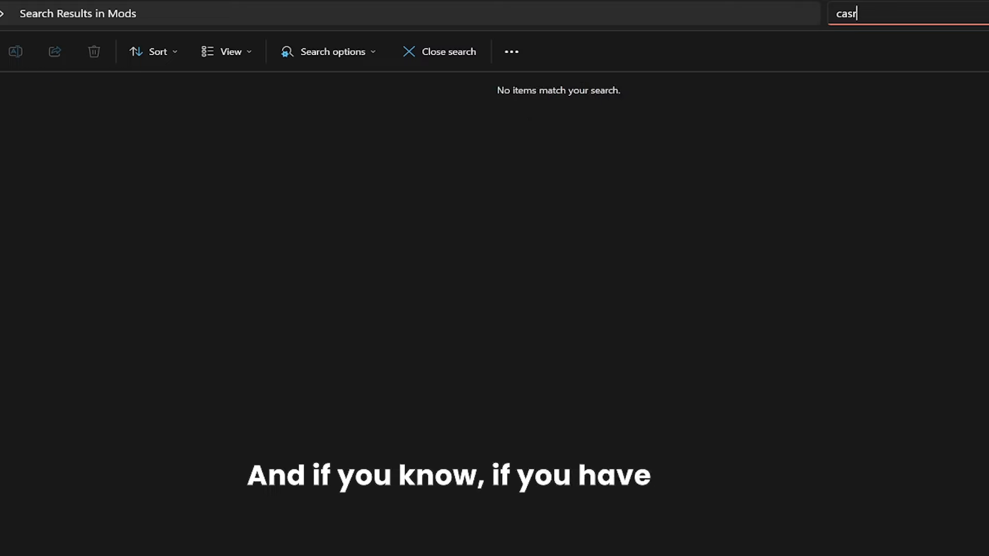
pyautogui.press('BackSpace')
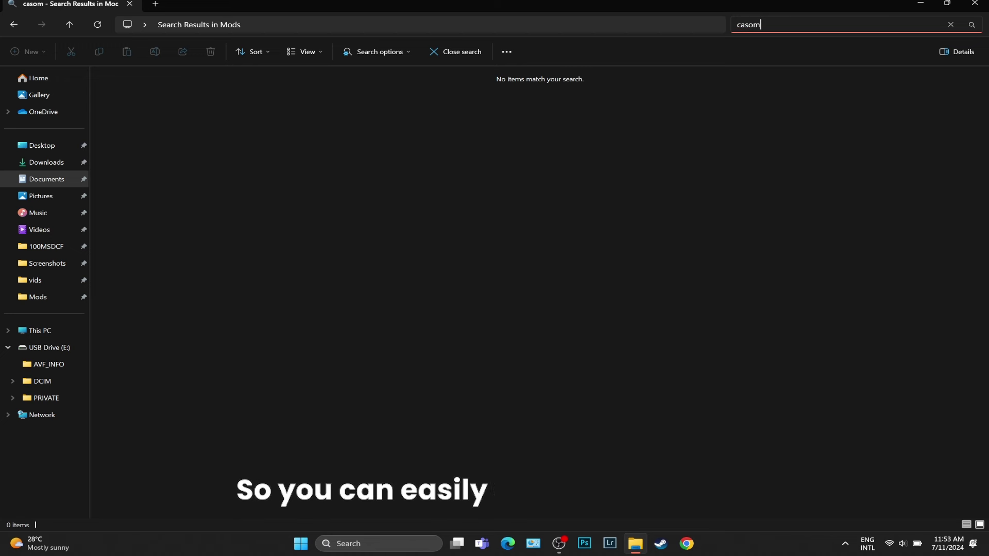
# Step: Search Mods for 'casroom' and delete the littledica CASroom package
pyautogui.press('BackSpace')
pyautogui.press('BackSpace')
pyautogui.press('BackSpace')
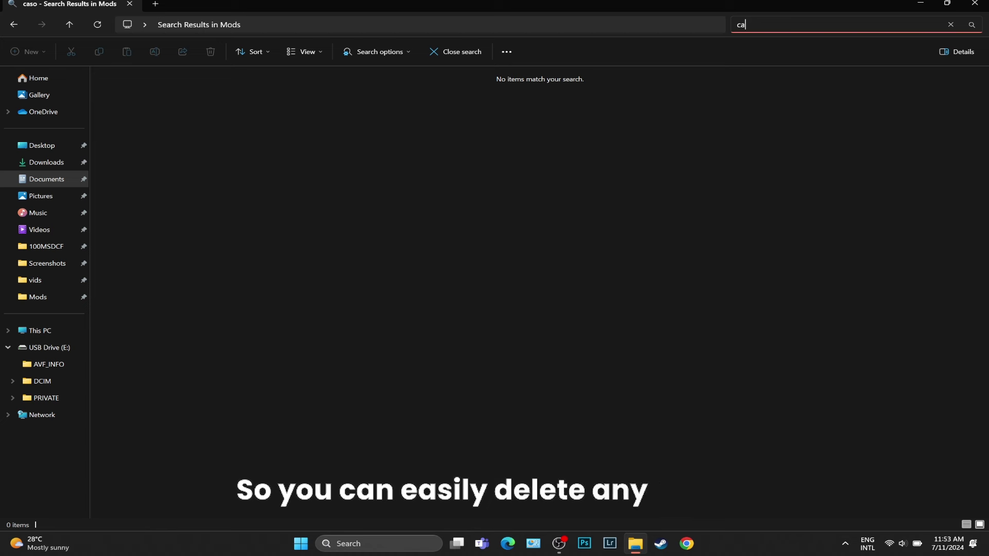
pyautogui.write('sroom')
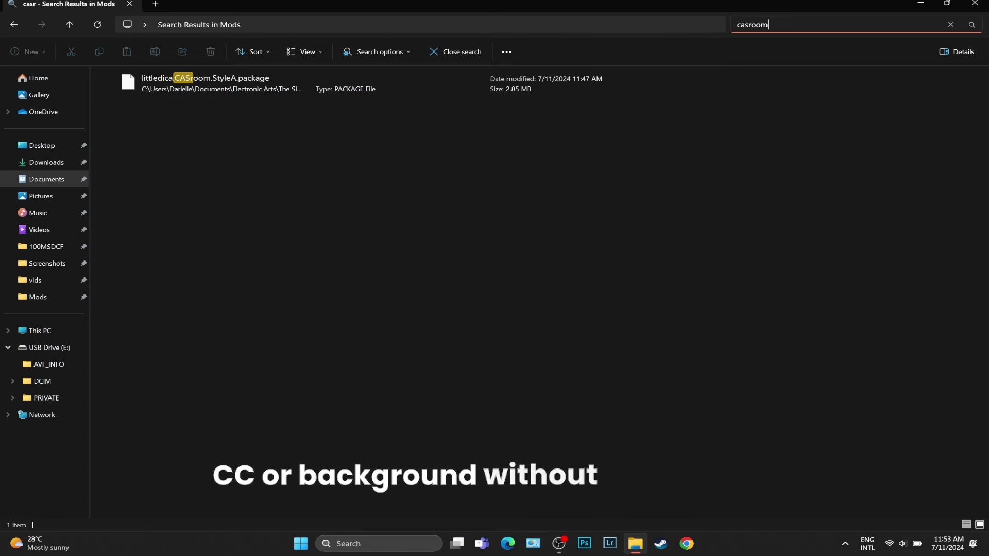
pyautogui.press('BackSpace')
pyautogui.press('BackSpace')
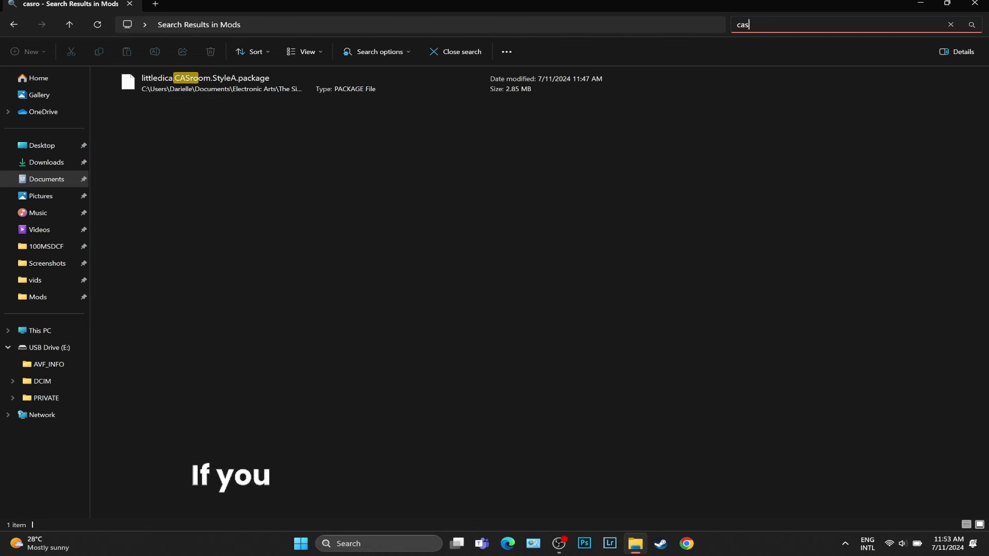
pyautogui.click(303, 146)
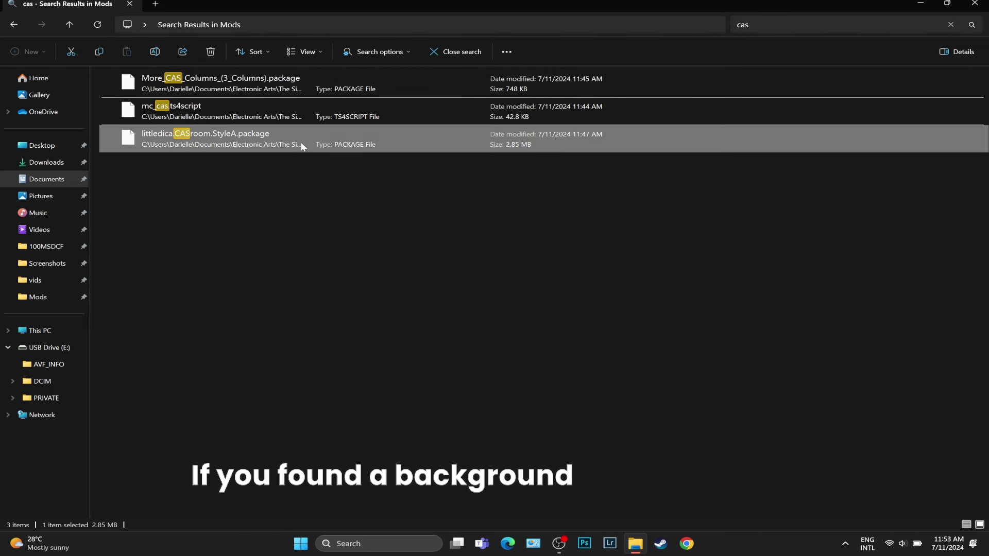
pyautogui.rightClick(241, 130)
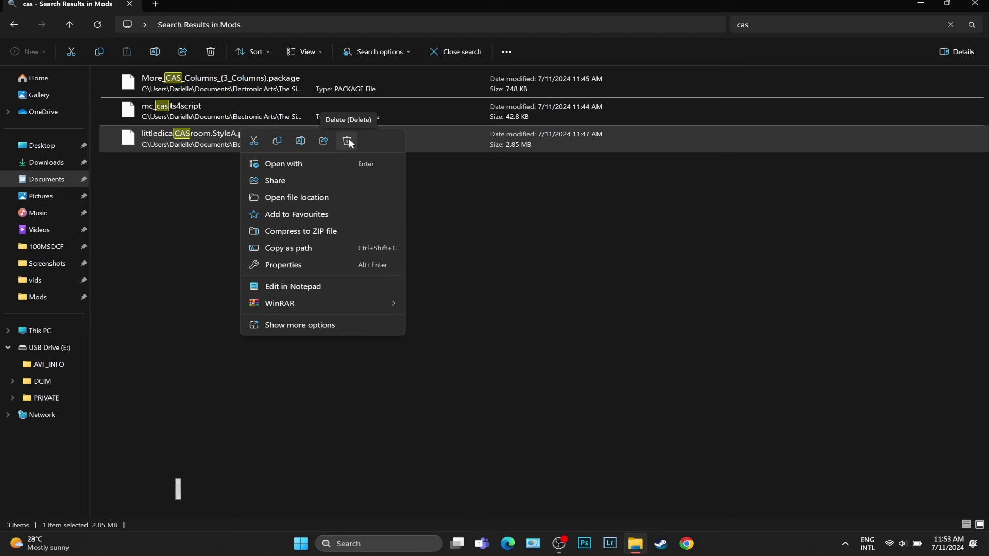
pyautogui.click(374, 127)
pyautogui.click(752, 26)
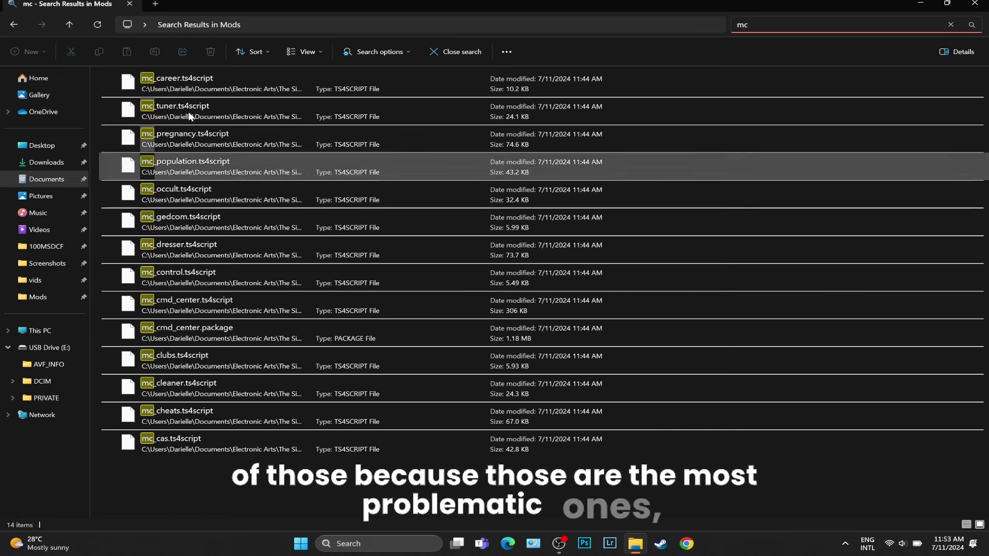
# Step: Select all 14 mc results, delete them, and clear the search back to Mods
pyautogui.moveTo(258, 472); pyautogui.dragTo(386, 81)
pyautogui.rightClick(391, 91)
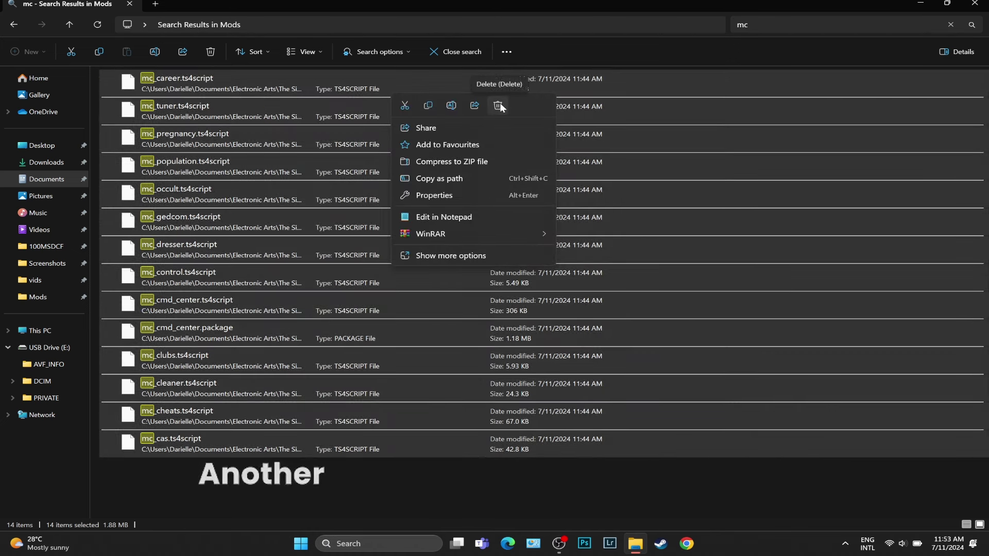
pyautogui.press('Escape')
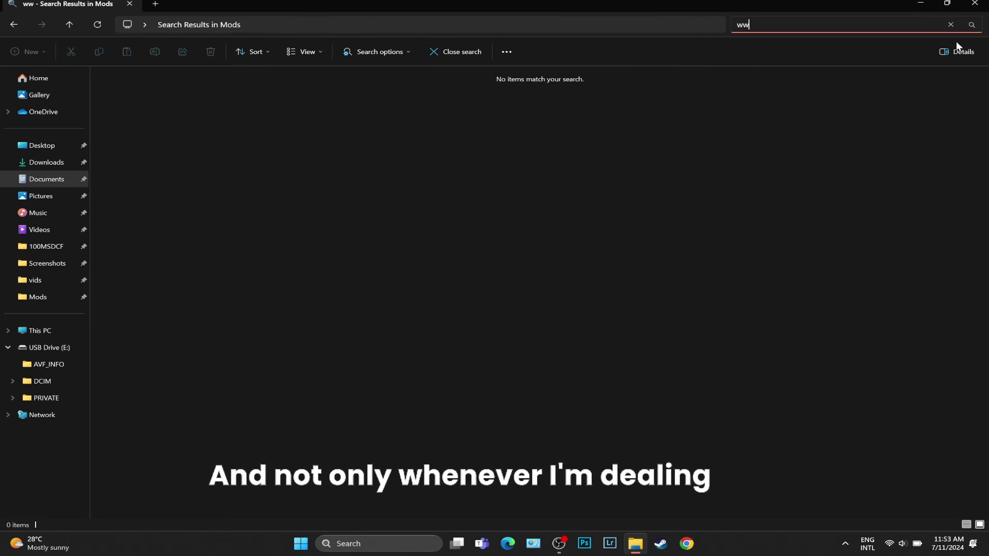
pyautogui.click(951, 25)
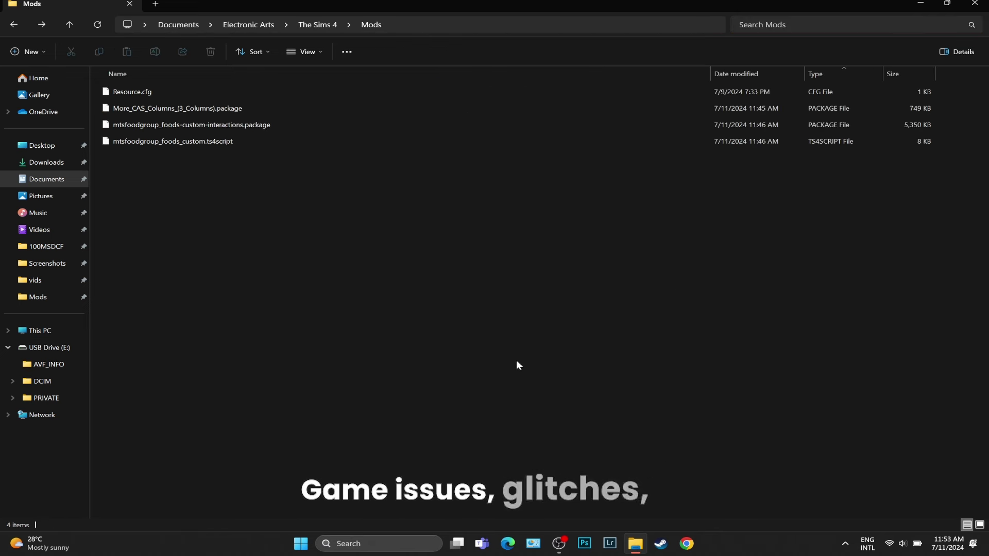
# Step: Rename the Mods folder with a 'backup - … no corrupted mods broken files' suffix
pyautogui.click(361, 12)
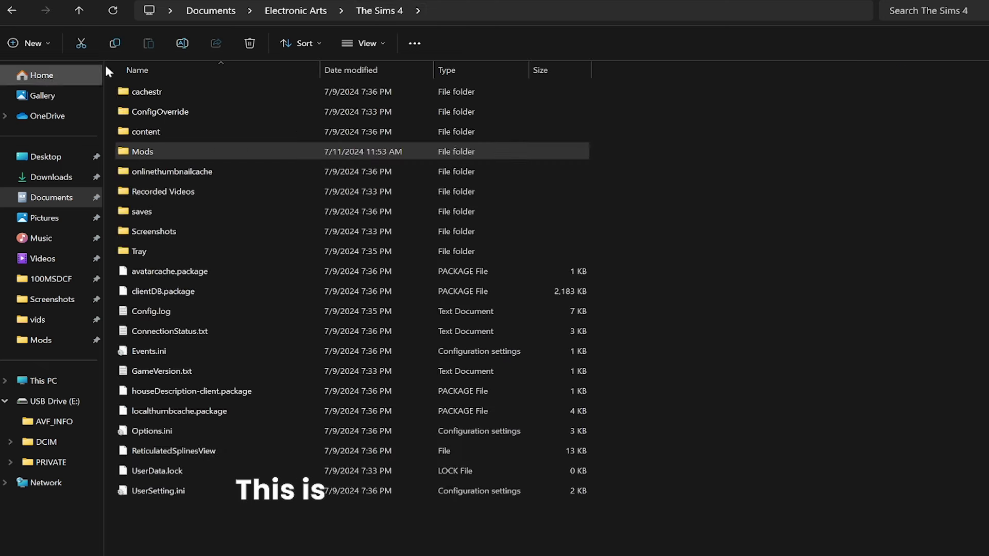
pyautogui.rightClick(166, 150)
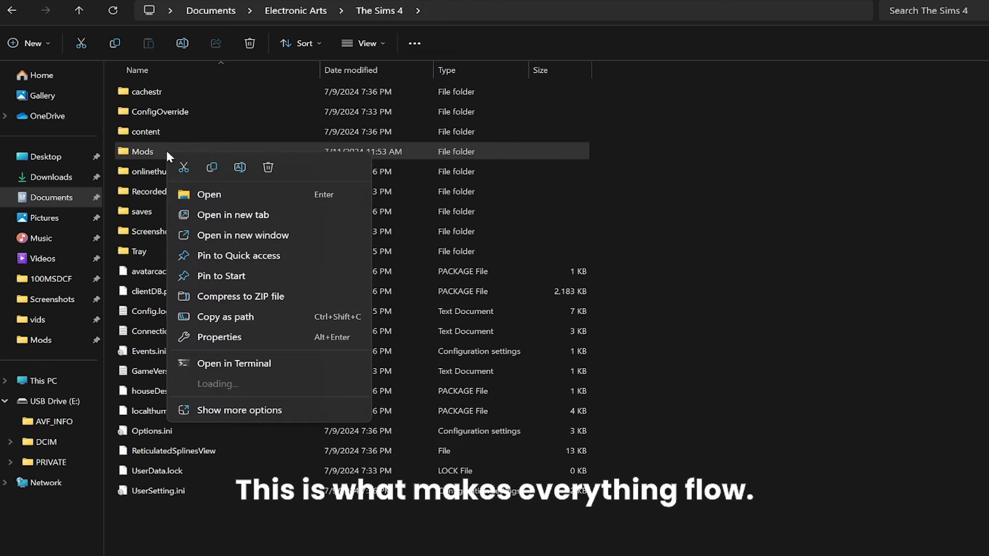
pyautogui.click(239, 168)
pyautogui.write('back')
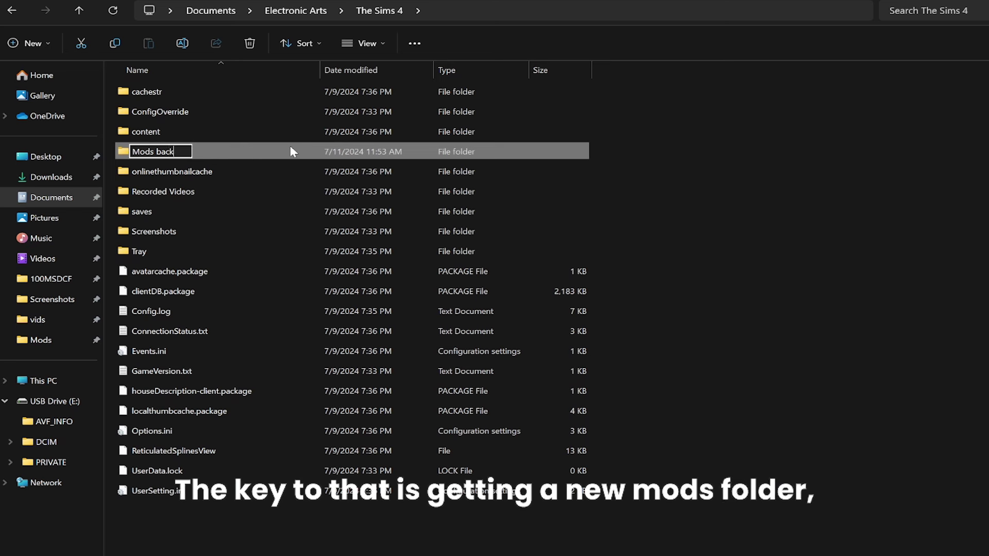
pyautogui.write('up - ce are going')
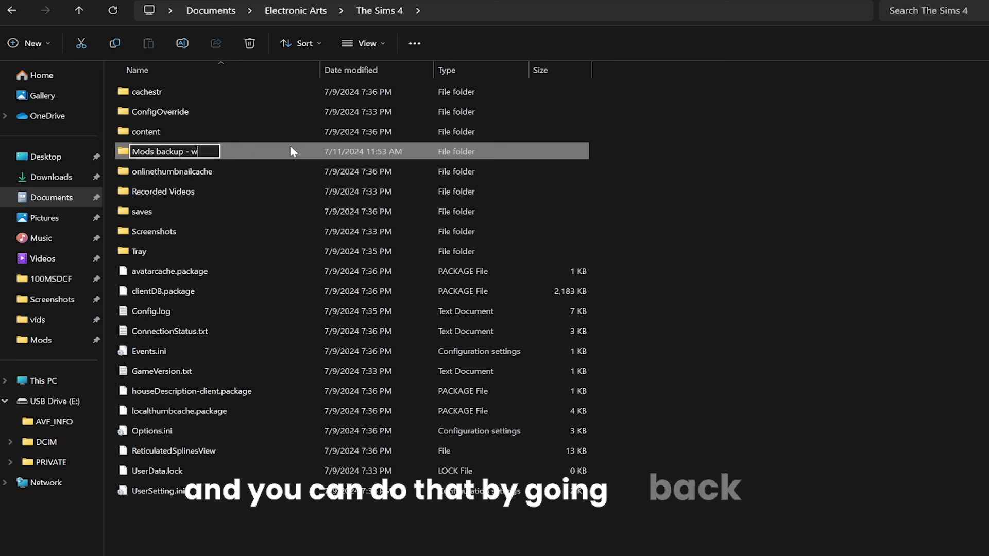
pyautogui.write(' to')
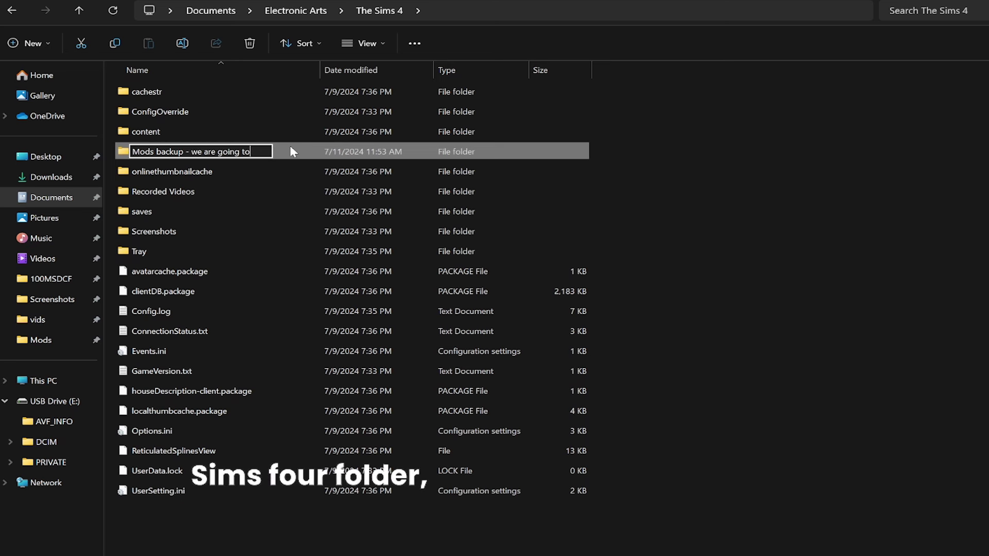
pyautogui.write(' create a new ')
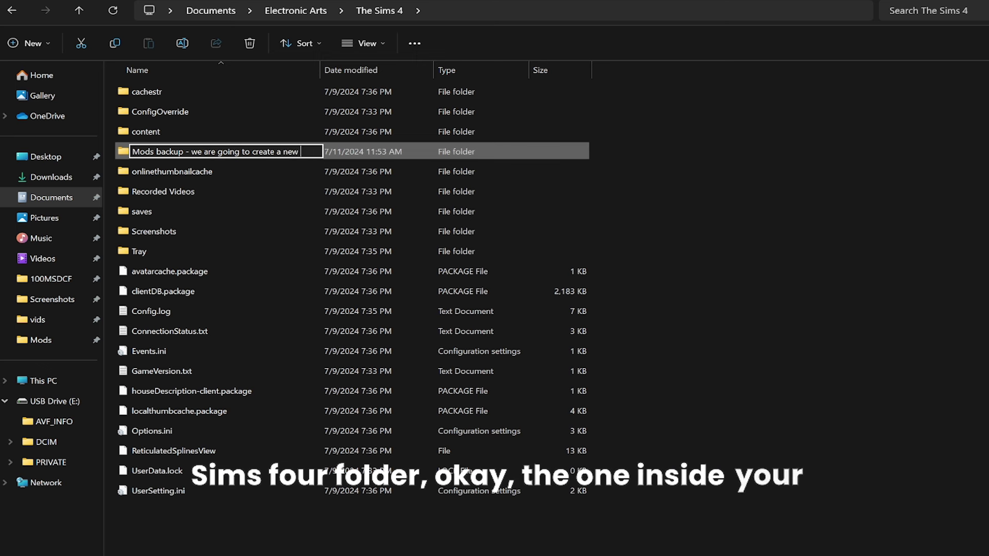
pyautogui.write('one with no cor')
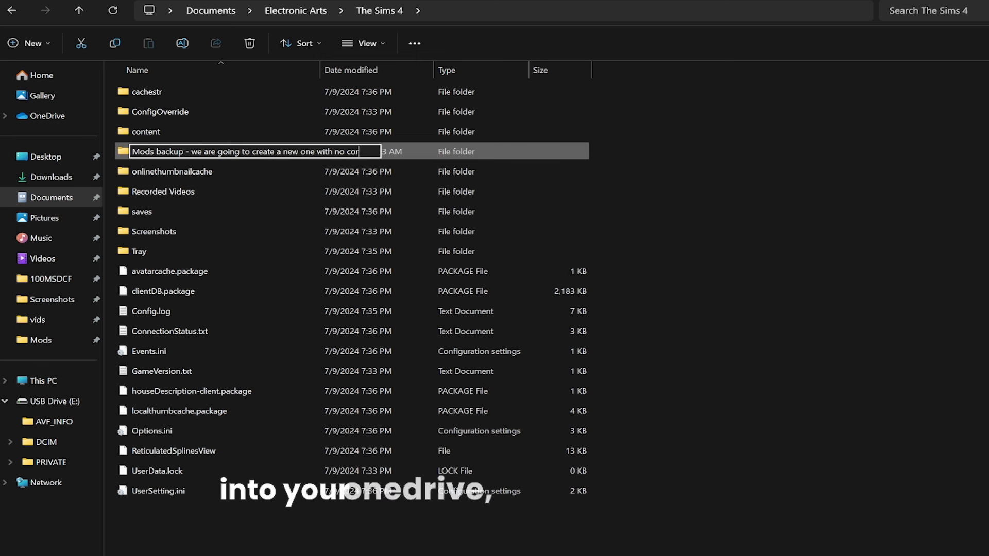
pyautogui.write('rupted mods broke')
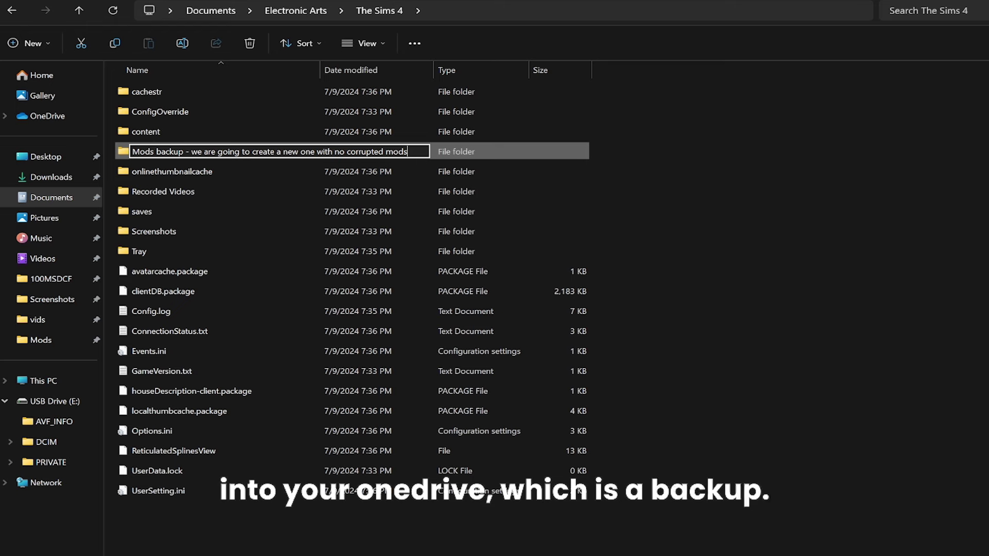
pyautogui.write('n files')
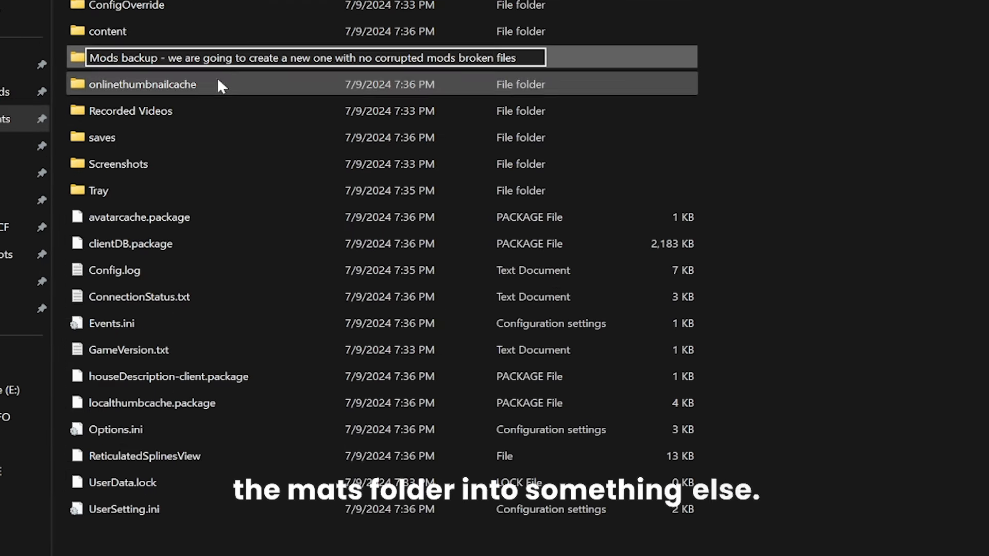
pyautogui.click(790, 103)
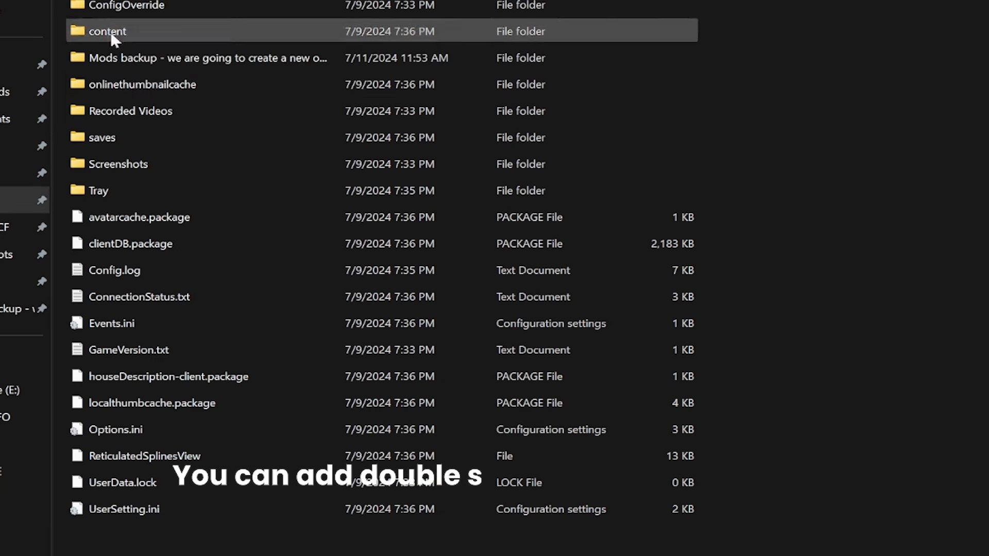
# Step: Re-edit the Mods backup folder name, correcting its ending to 'roken files'
pyautogui.click(225, 63)
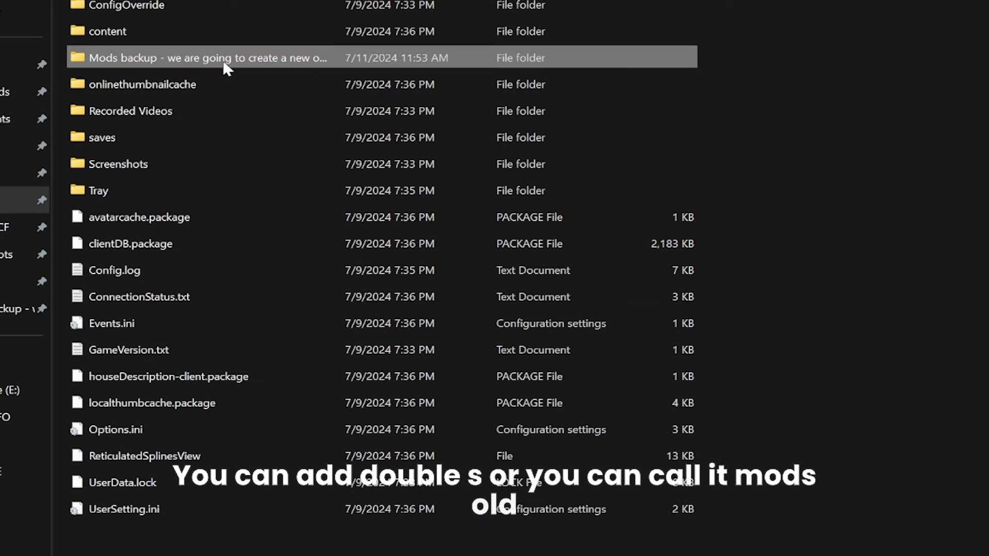
pyautogui.rightClick(225, 67)
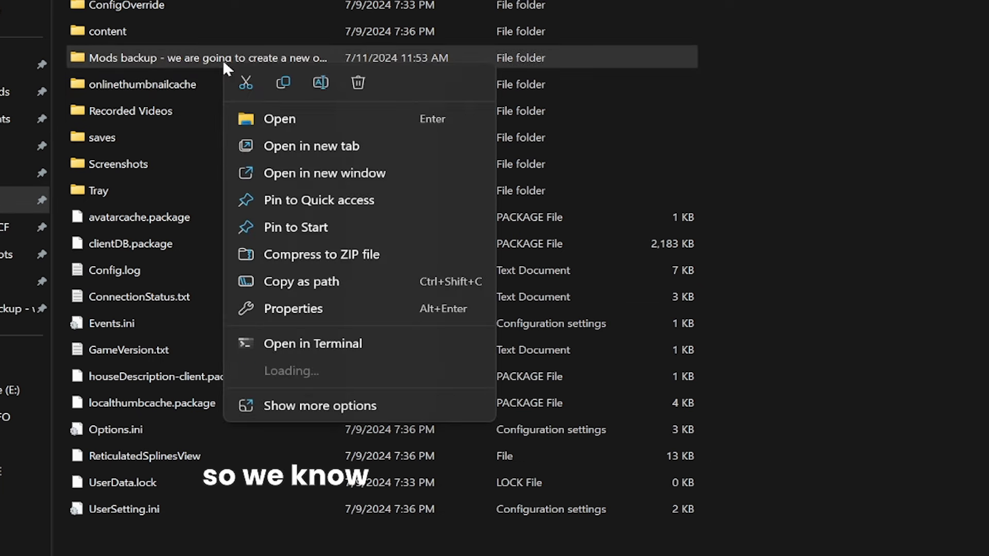
pyautogui.click(321, 83)
pyautogui.click(158, 58)
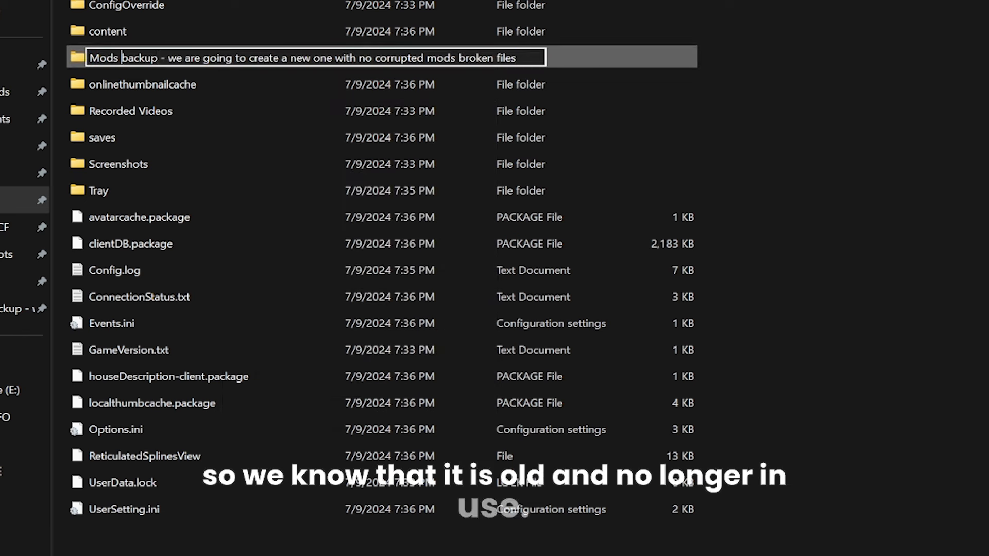
pyautogui.press('End')
pyautogui.press('BackSpace')
pyautogui.press('BackSpace')
pyautogui.press('BackSpace')
pyautogui.press('BackSpace')
pyautogui.press('BackSpace')
pyautogui.press('BackSpace')
pyautogui.press('BackSpace')
pyautogui.press('BackSpace')
pyautogui.press('BackSpace')
pyautogui.press('BackSpace')
pyautogui.press('BackSpace')
pyautogui.write('roken fi')
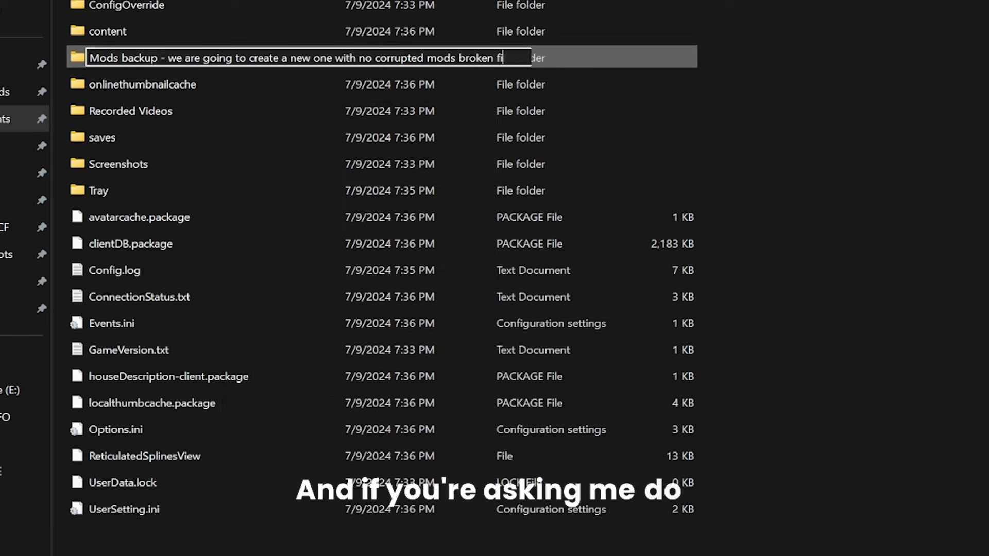
pyautogui.write('les')
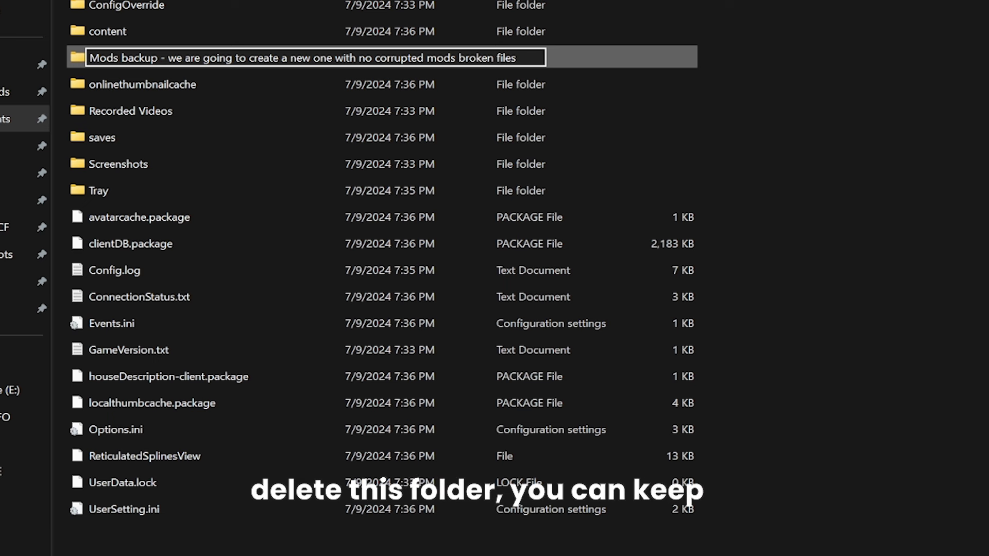
pyautogui.click(785, 95)
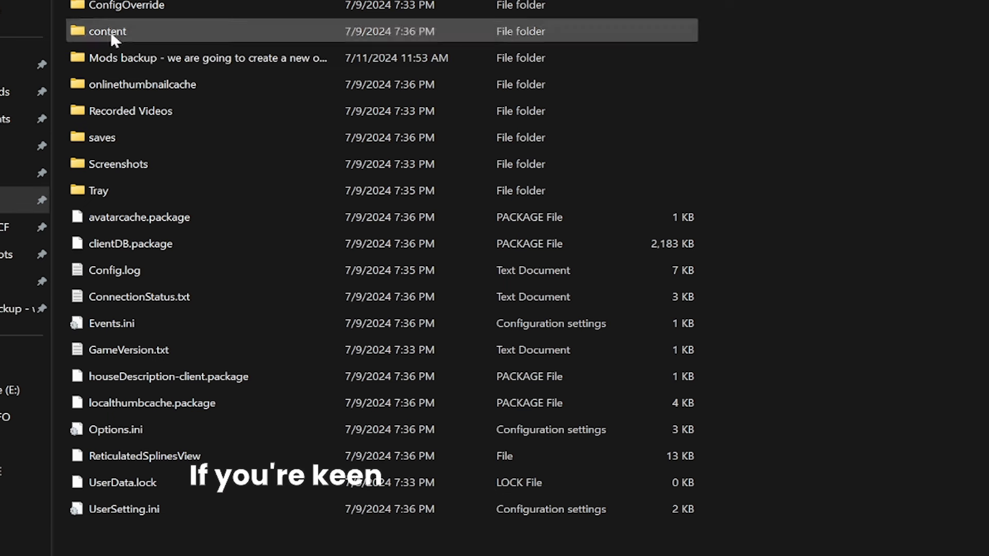
# Step: Rename the Mods folder to 'Mods backup - we are going to create a new one with no corrupted mods'
pyautogui.click(223, 60)
pyautogui.rightClick(223, 60)
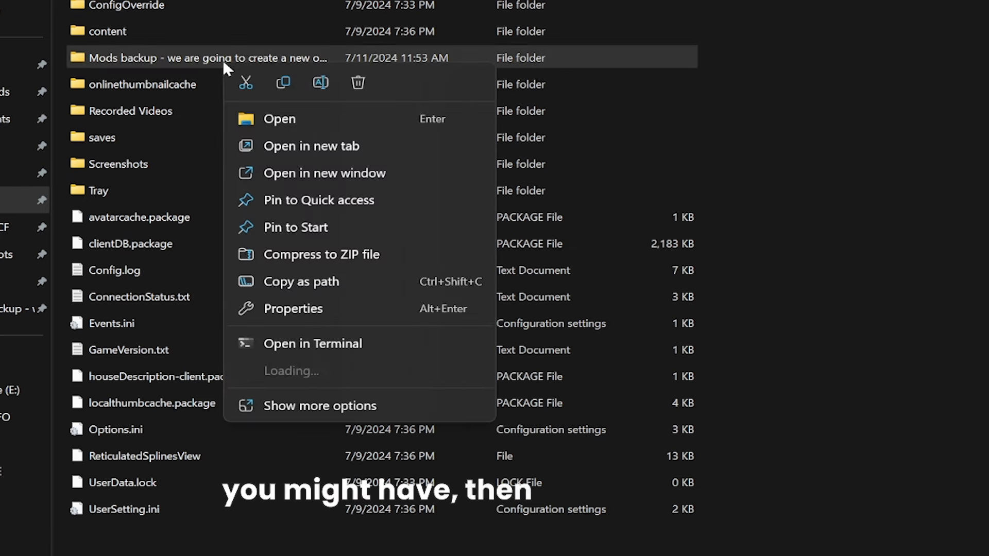
pyautogui.click(320, 81)
pyautogui.click(121, 58)
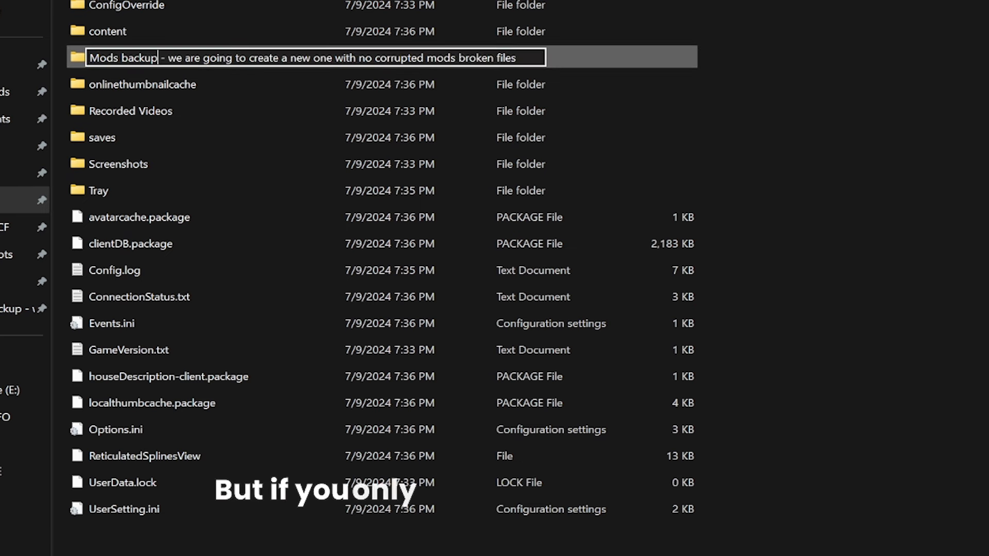
pyautogui.moveTo(121, 58); pyautogui.dragTo(458, 58)
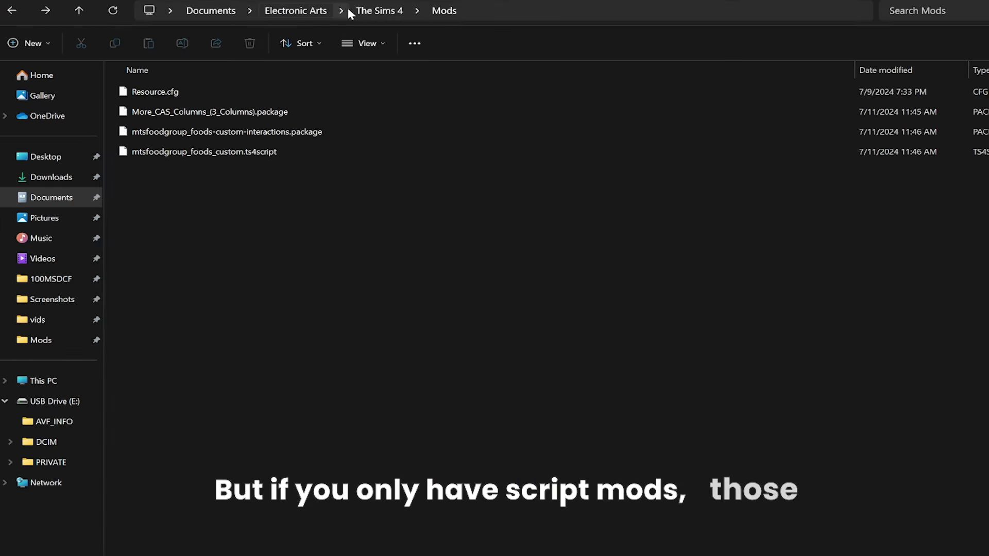
pyautogui.click(361, 13)
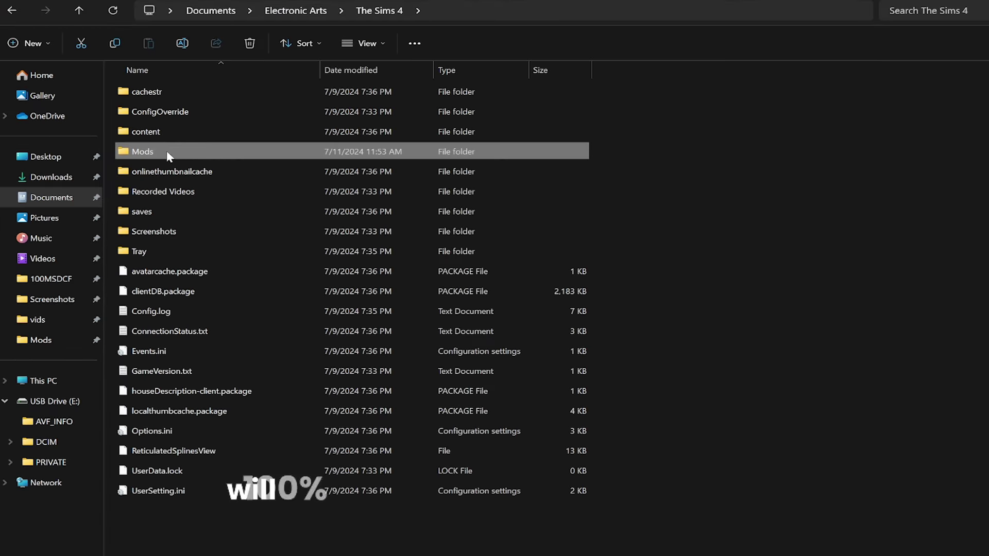
pyautogui.rightClick(167, 151)
pyautogui.click(239, 165)
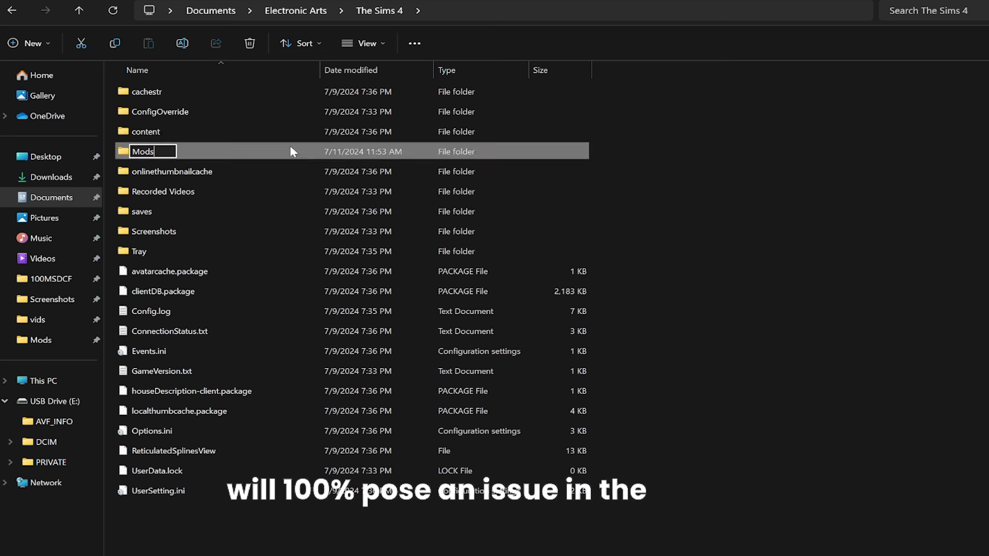
pyautogui.write('backup - ')
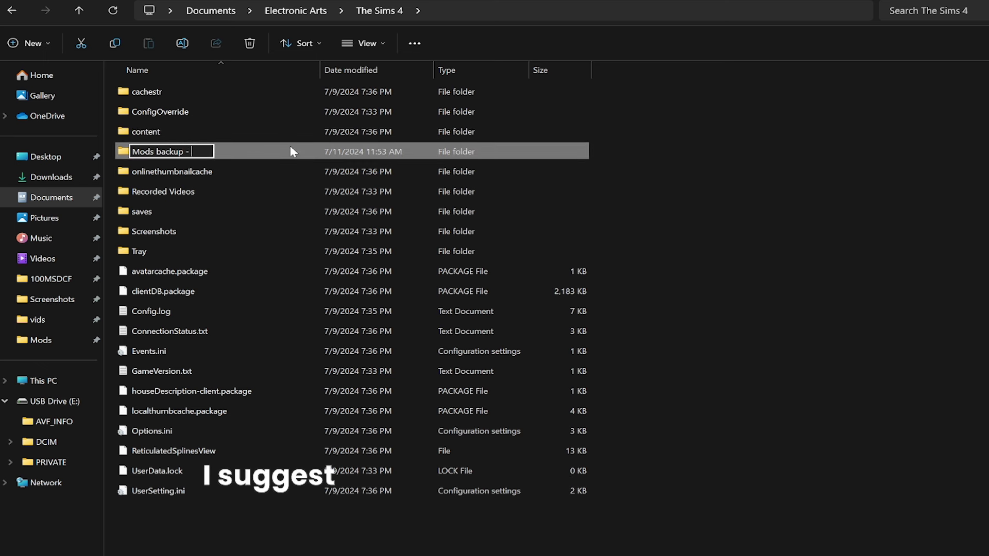
pyautogui.write('we are ')
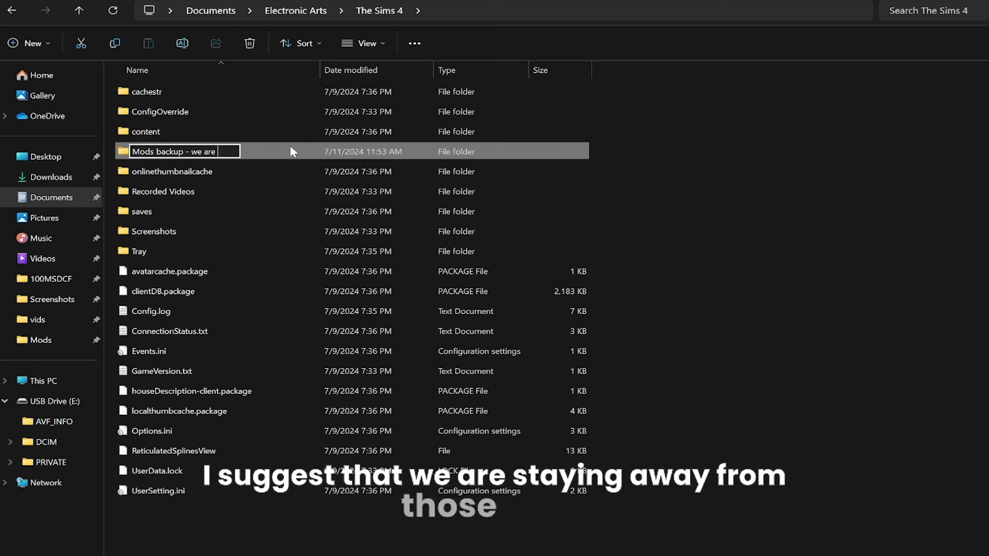
pyautogui.write('going to create ')
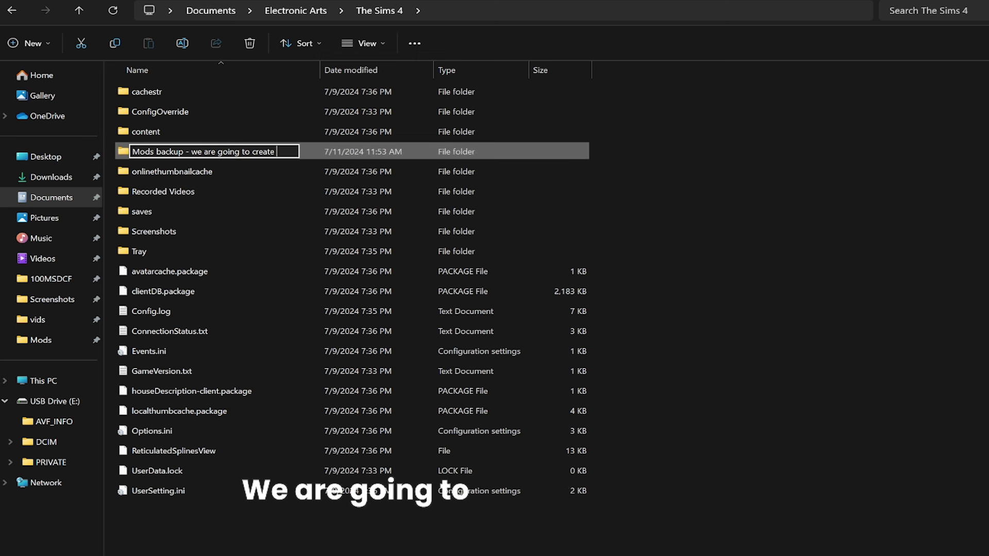
pyautogui.write('a new one with')
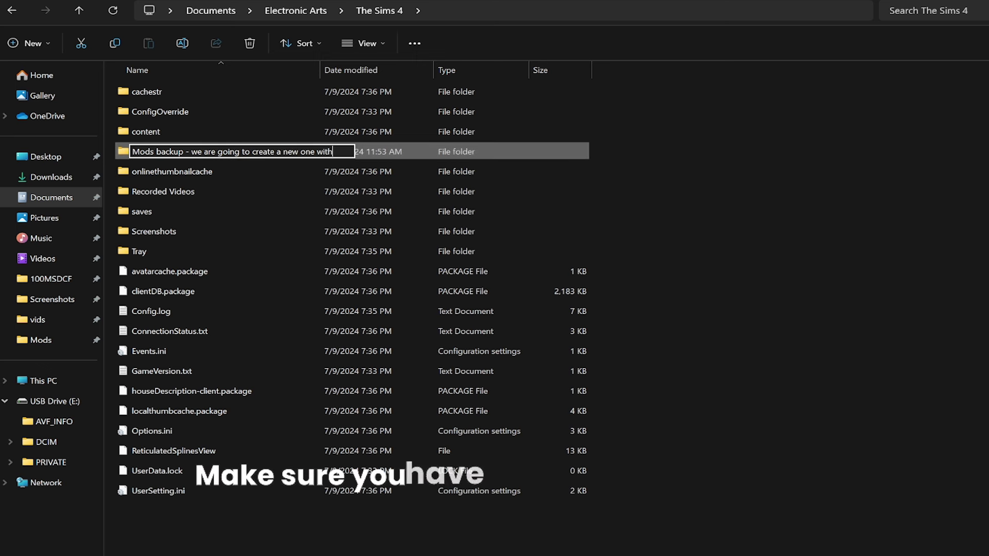
pyautogui.write(' no corrupted mods')
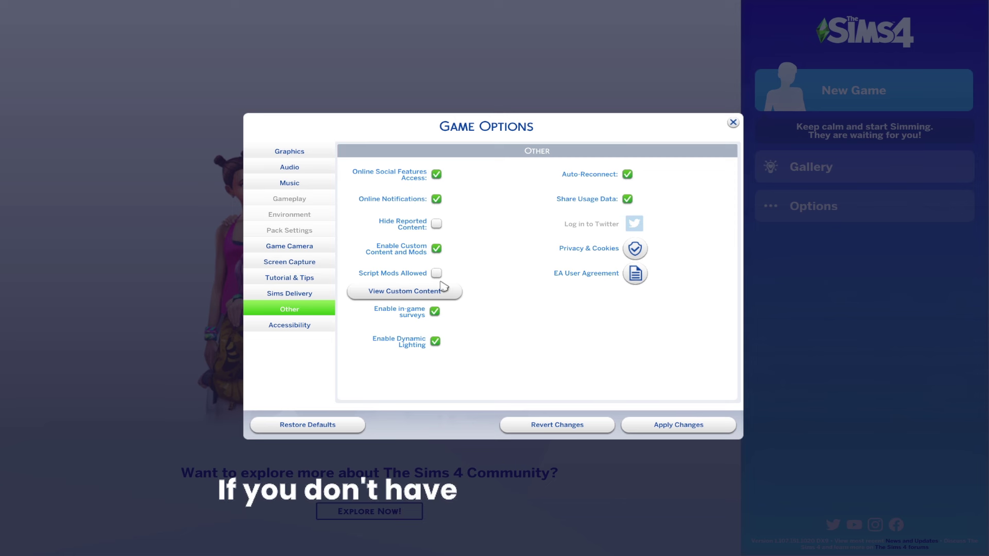
# Step: Enable Script Mods Allowed, apply the game options, and exit The Sims 4
pyautogui.click(437, 272)
pyautogui.click(577, 305)
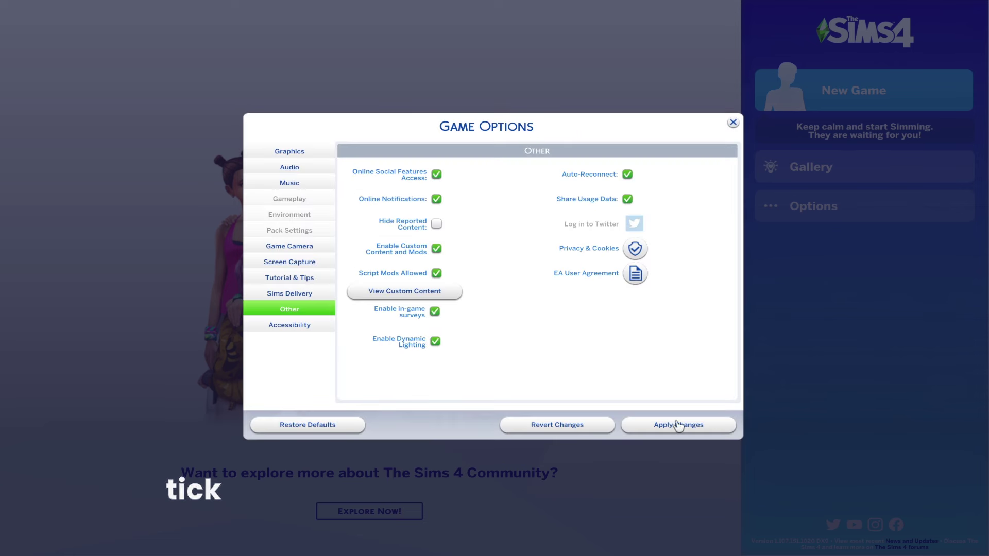
pyautogui.click(689, 433)
pyautogui.click(733, 122)
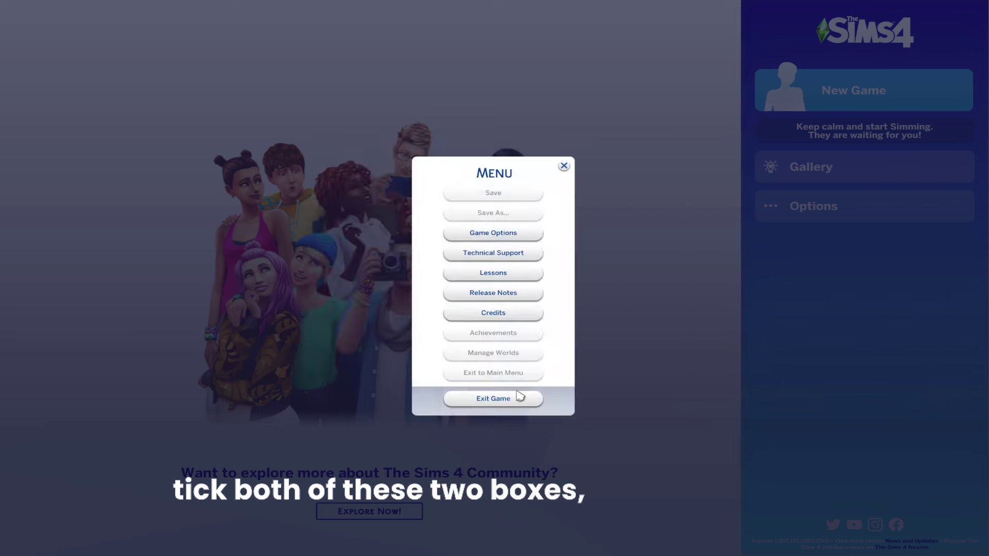
pyautogui.click(519, 401)
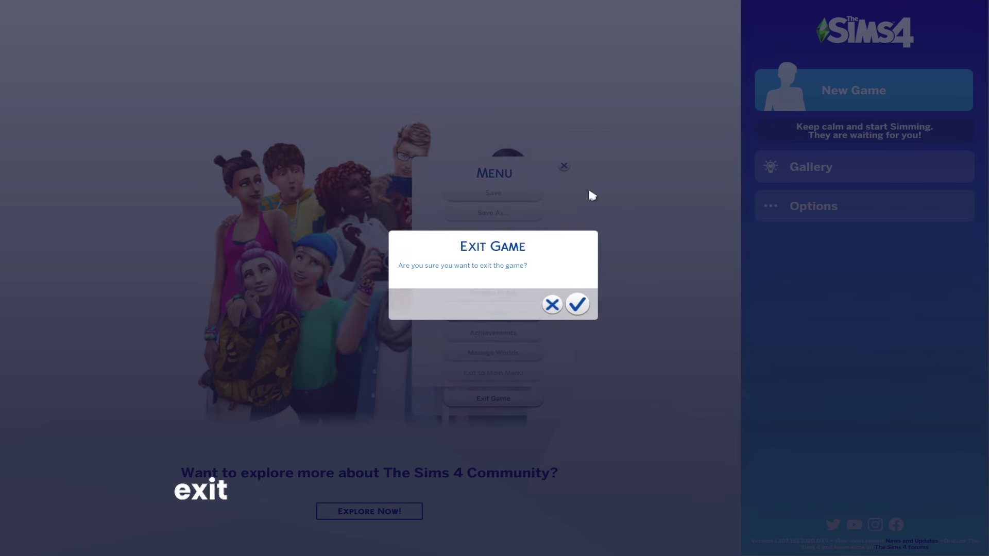
pyautogui.click(577, 304)
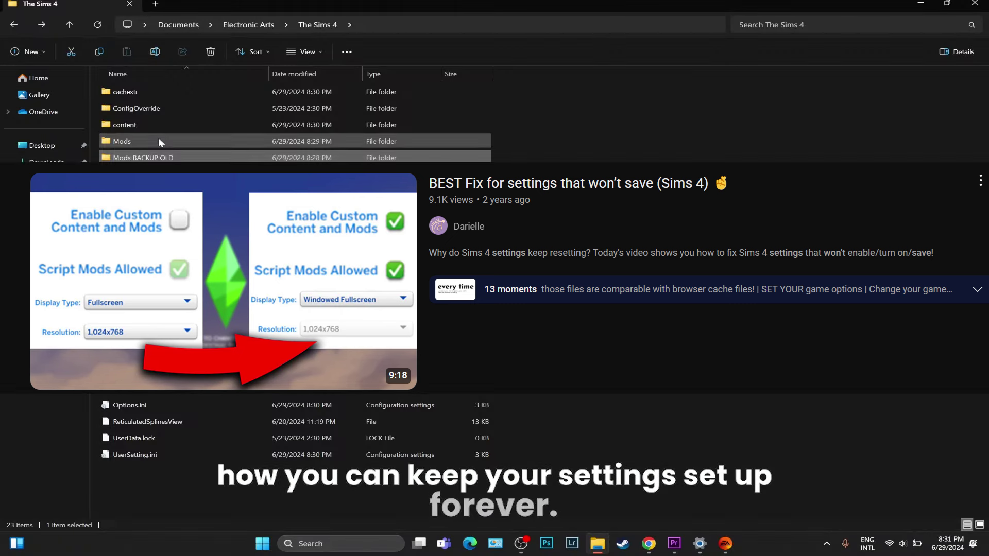
# Step: Open the regenerated Mods folder, which contains only Resource.cfg
pyautogui.doubleClick(158, 138)
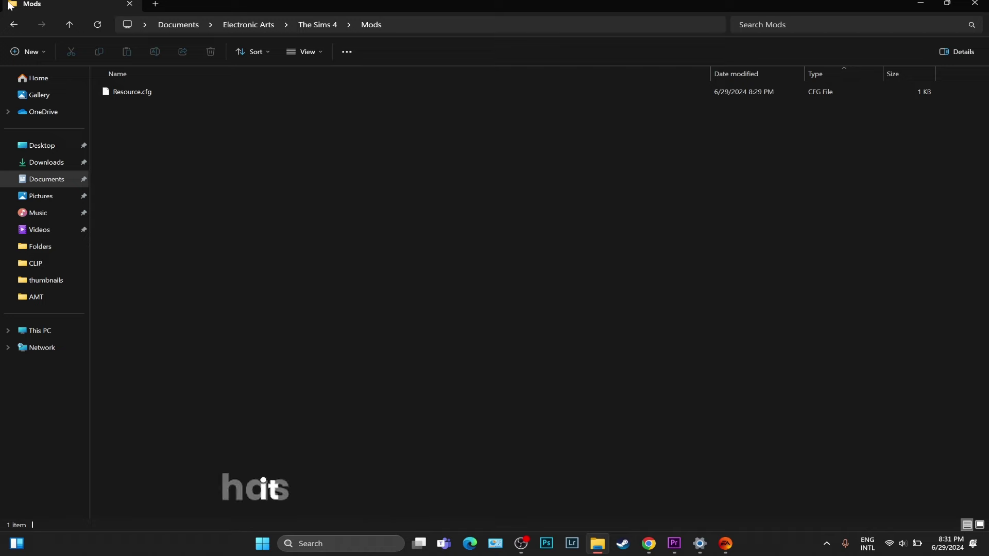
# Step: Go back to The Sims 4 folder and recheck the new Mods folder before returning
pyautogui.click(13, 24)
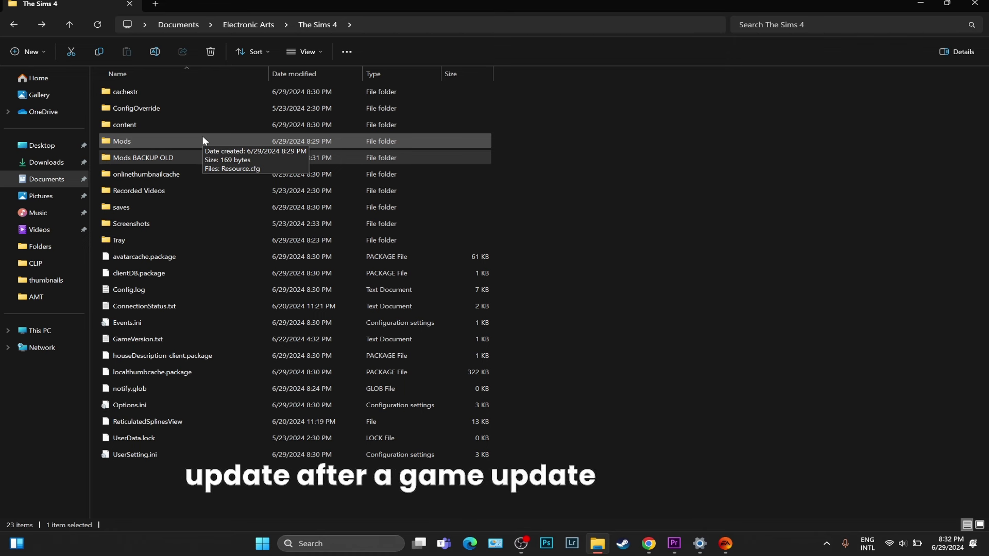
pyautogui.doubleClick(203, 139)
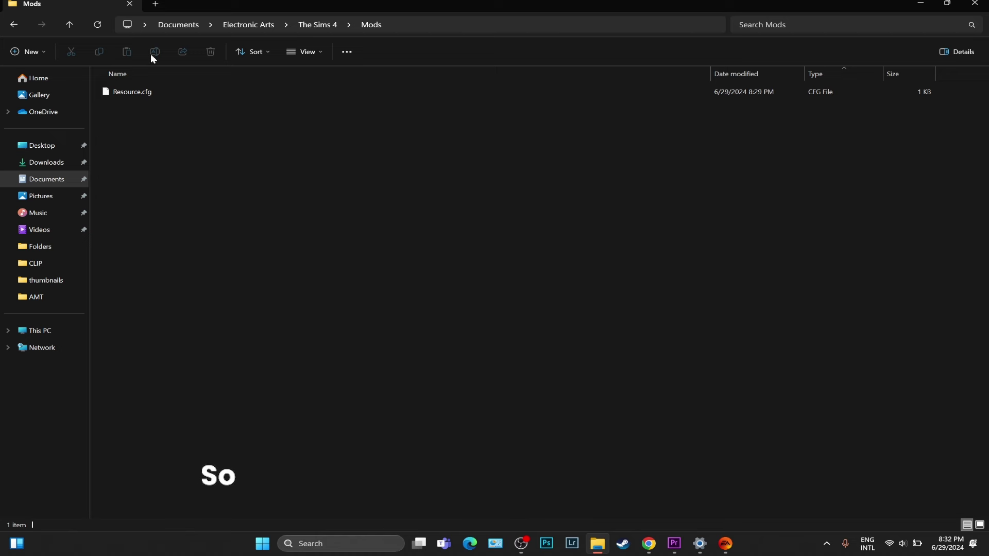
pyautogui.click(13, 24)
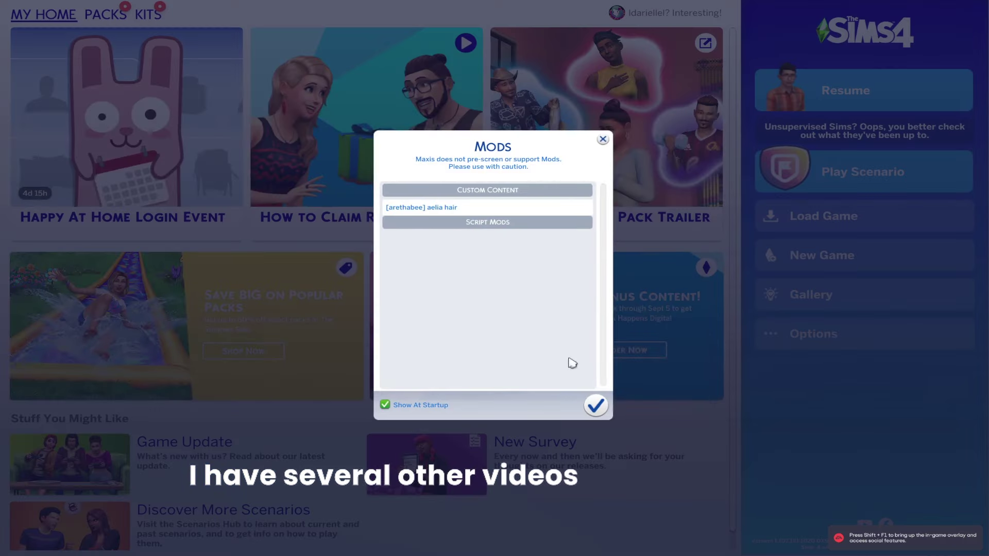
# Step: Dismiss the mods notice and the Happy At Home Login Event rewards dialog
pyautogui.click(598, 405)
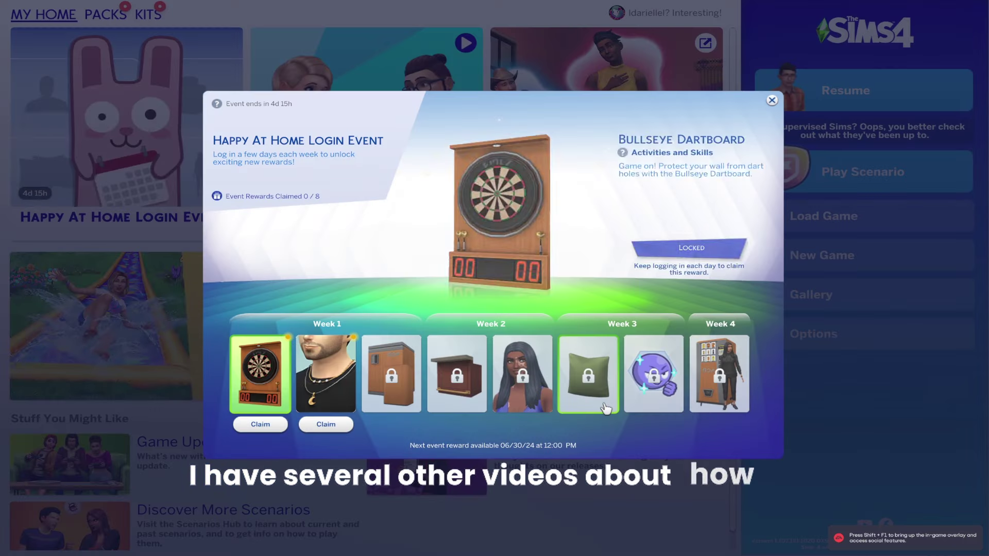
pyautogui.click(772, 99)
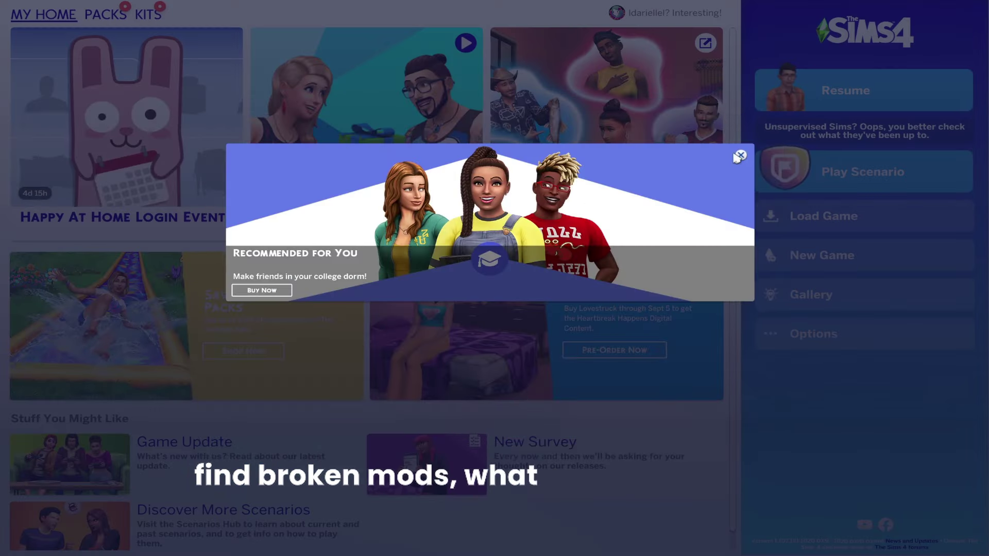